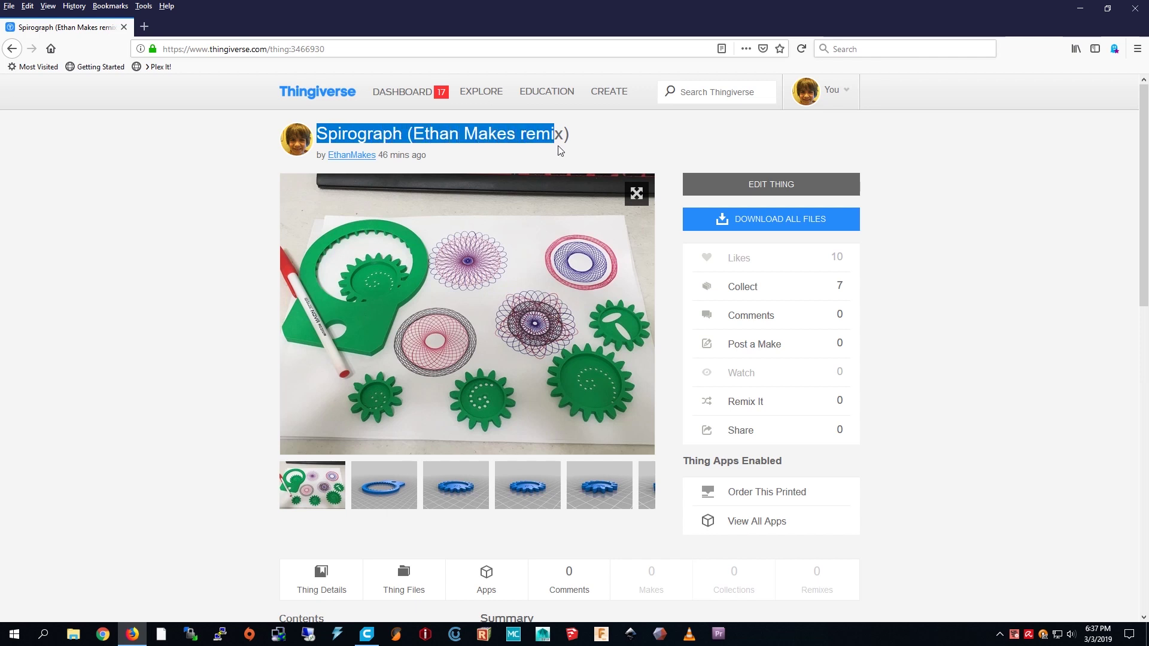
- Write spirograph_11.gcode to the PRUSAI3MK3 (F:) removable drive, then eject the drive
click(595, 150)
mouse_move(467, 315)
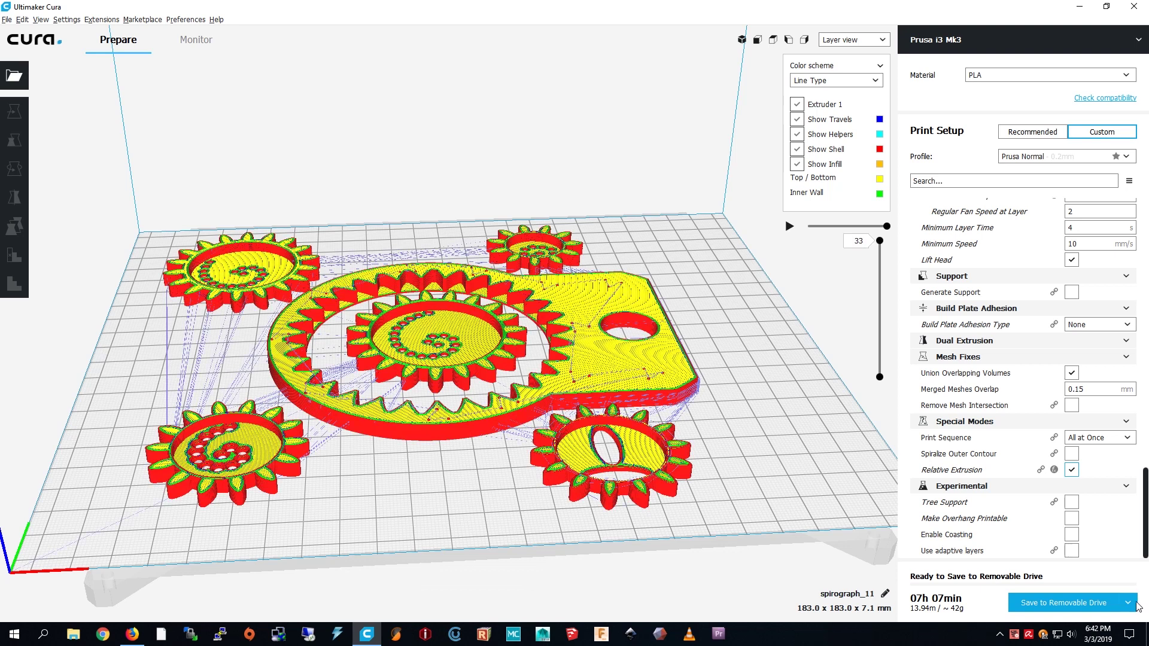
click(1129, 603)
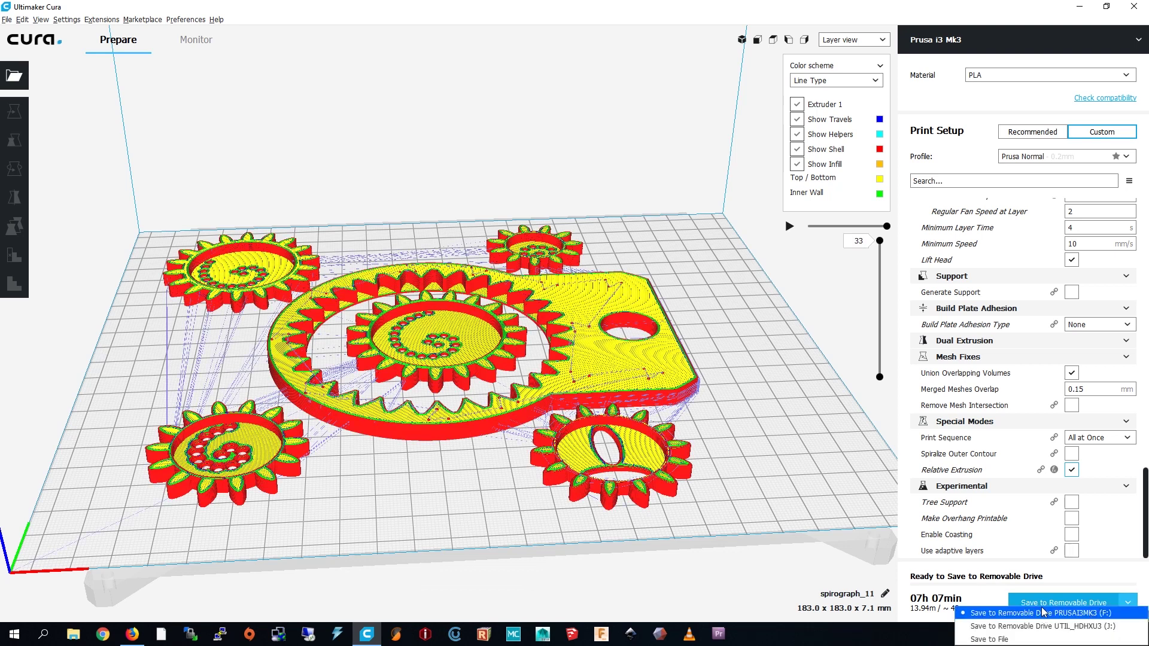
click(1043, 613)
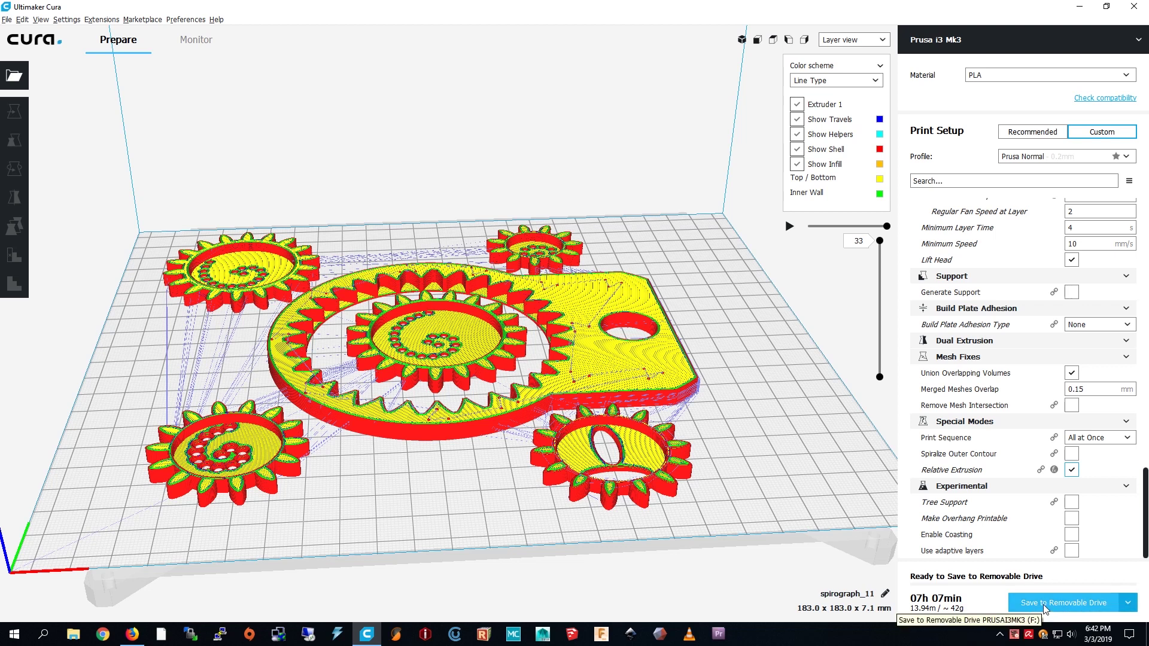
click(1045, 608)
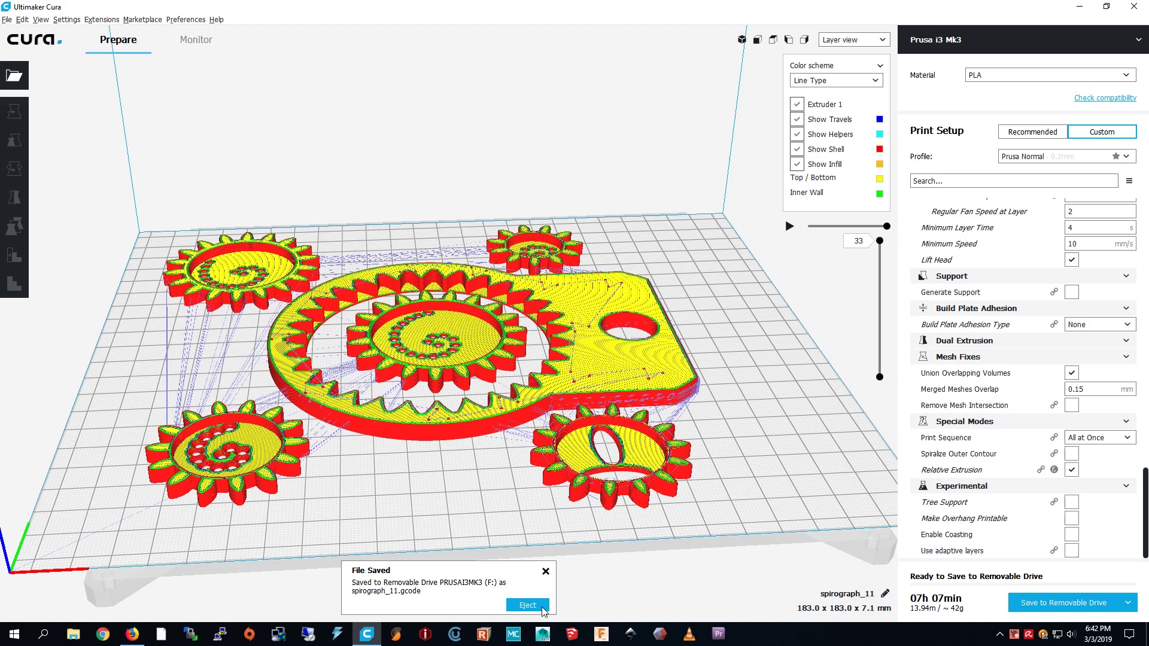
click(542, 608)
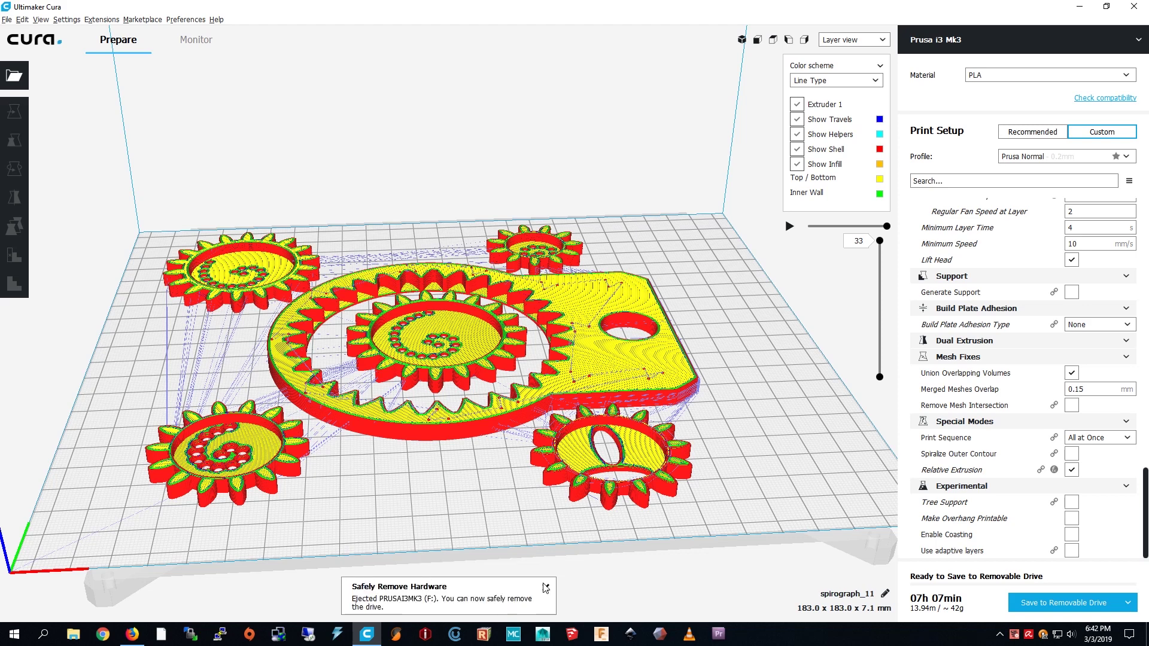